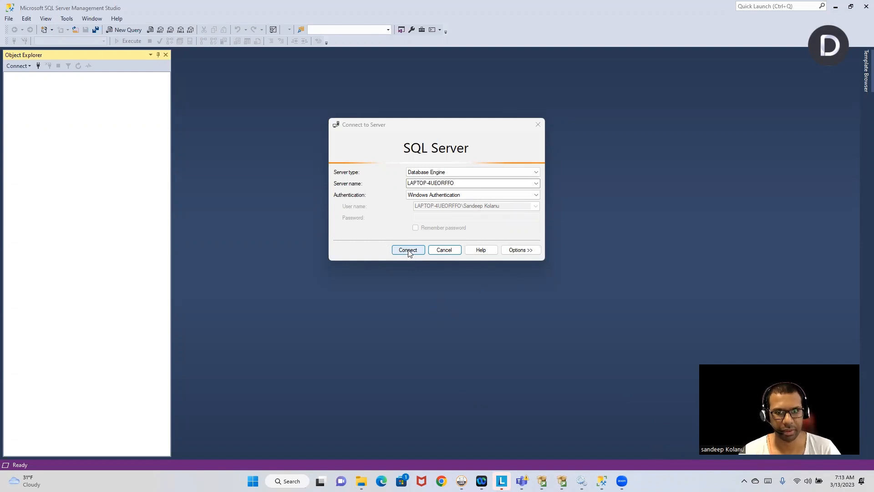
- Try to connect to the LAPTOP-4UEORFFO database engine with Windows Authentication
click(408, 253)
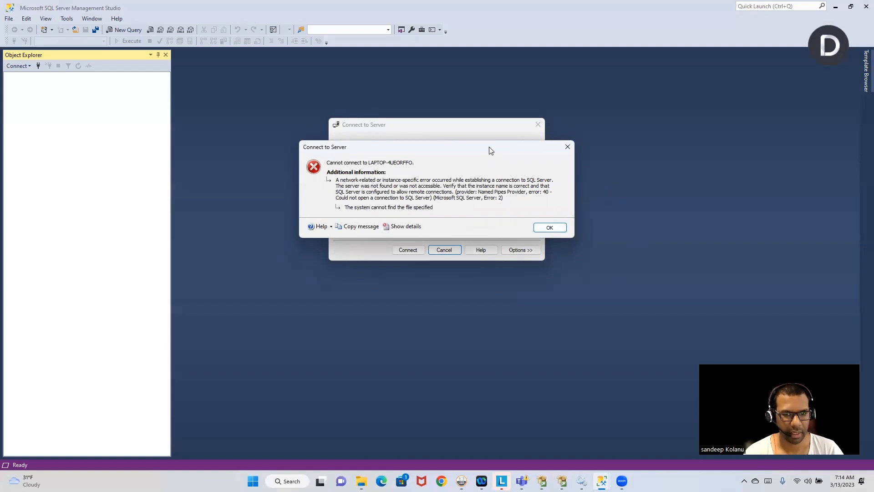
drag(491, 151, 508, 270)
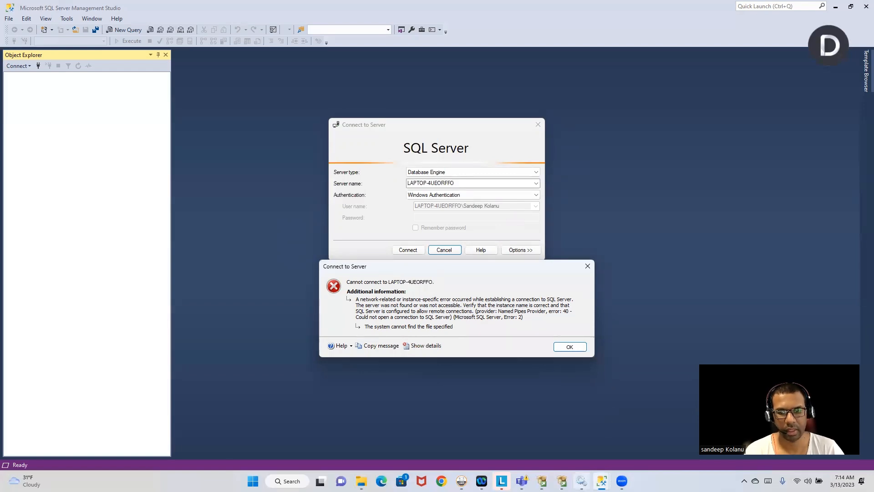
- Switch to the Services window and try to start the SQL Server (MSSQLSERVER) service
click(581, 480)
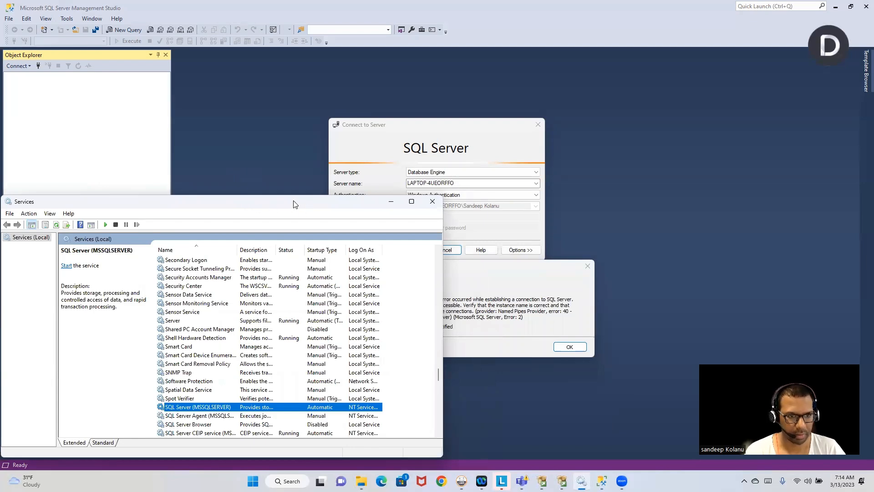
drag(293, 204, 186, 111)
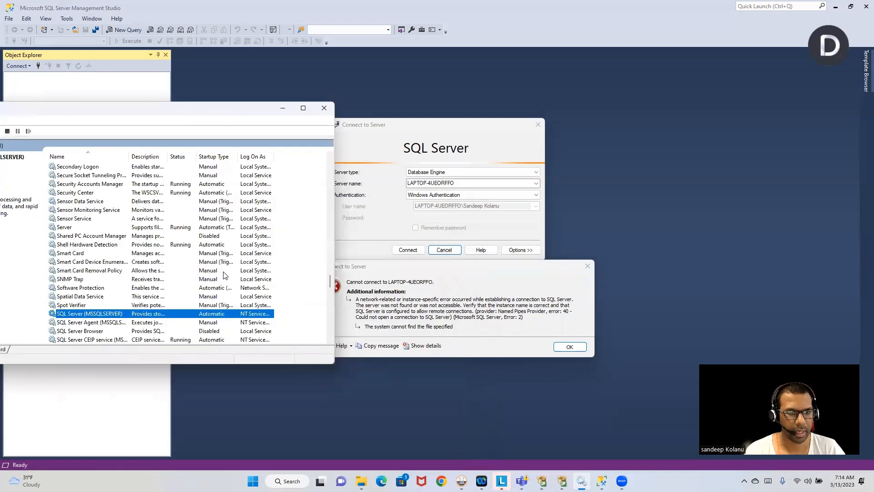
right_click(215, 316)
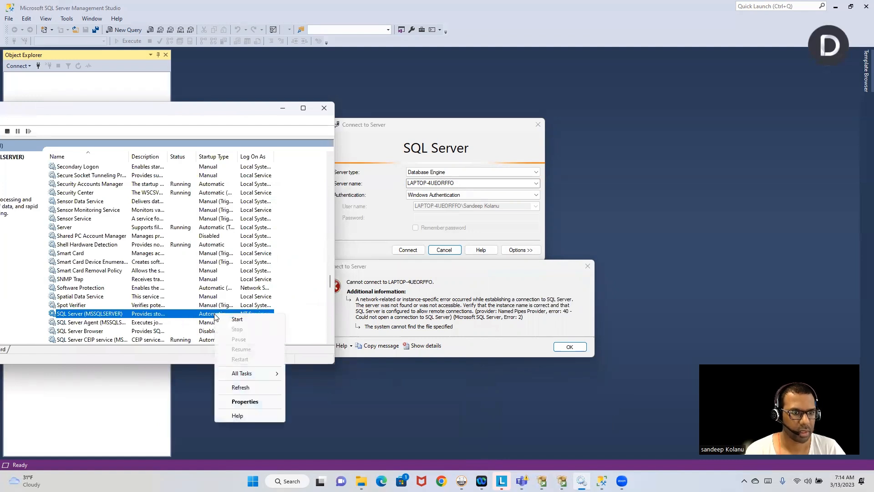
click(249, 323)
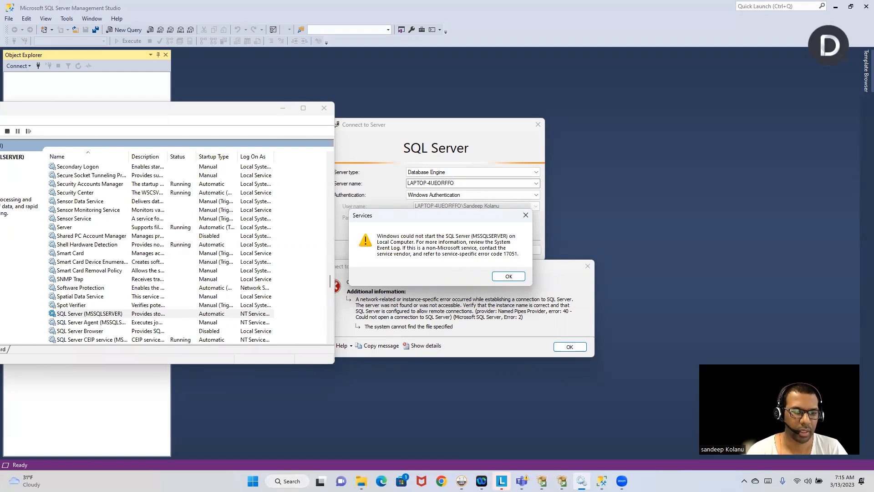
- Open Event Viewer and display the Application log under Windows Logs
click(278, 481)
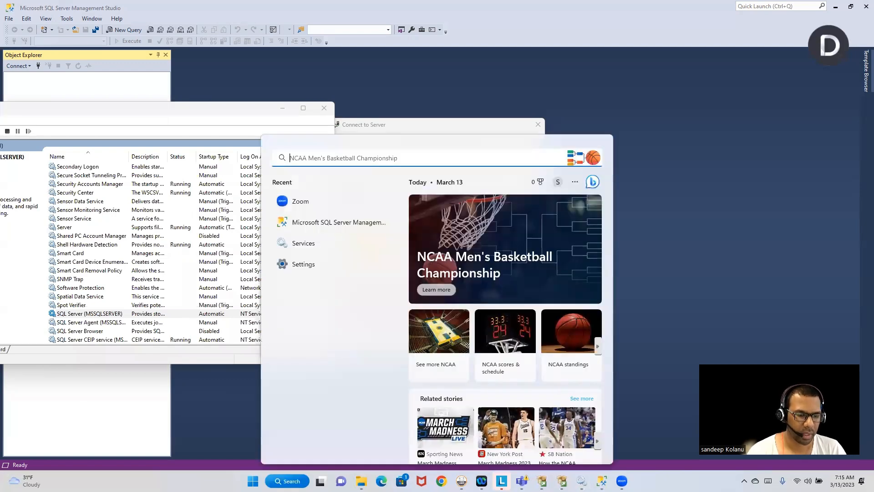
text(event viewer)
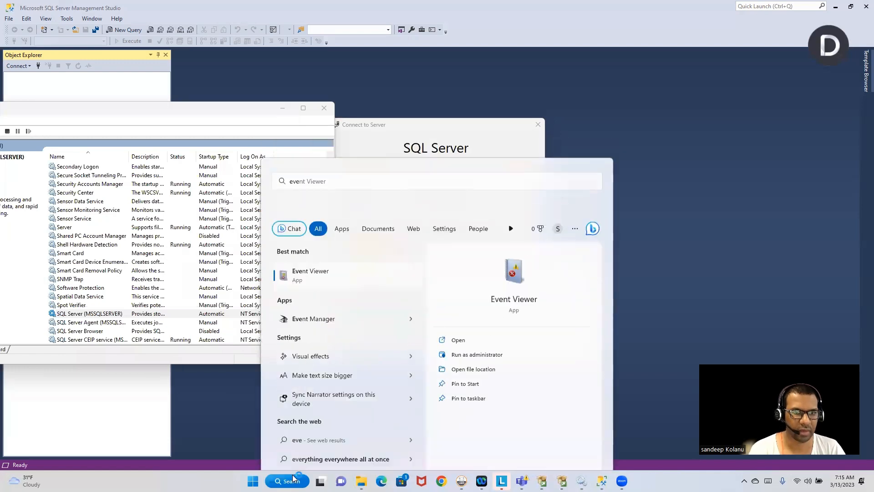
key(Return)
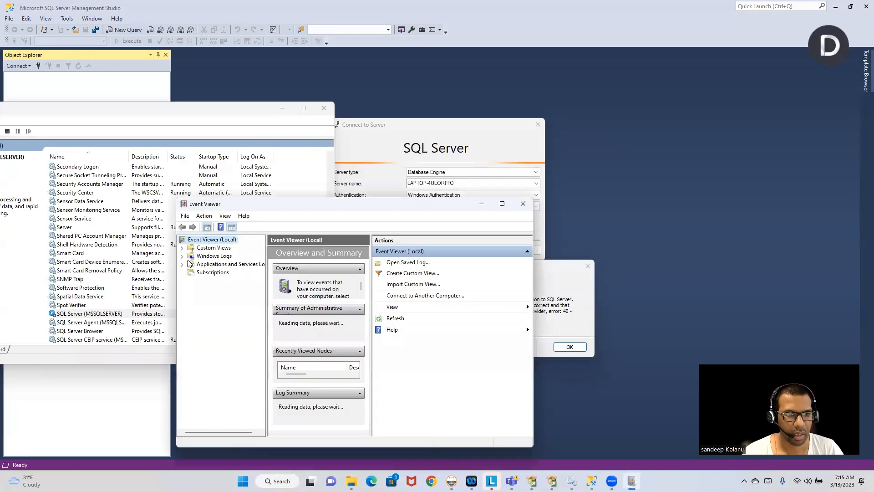
click(182, 256)
click(218, 265)
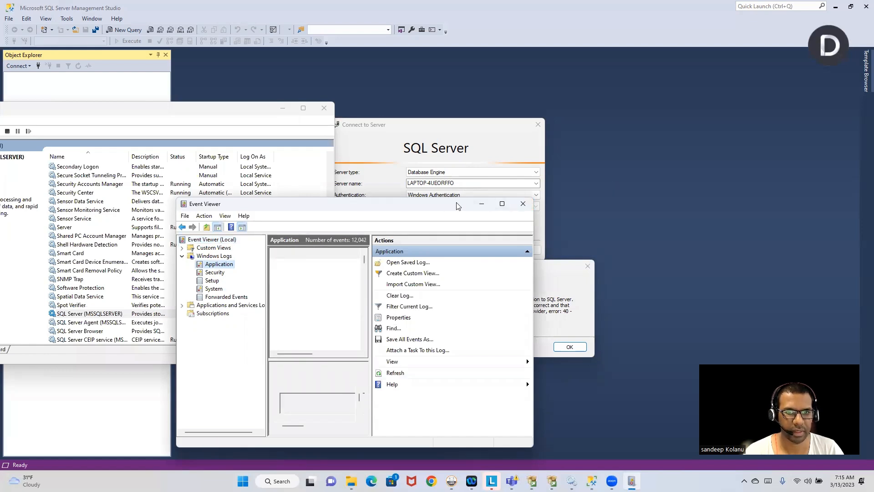
- Enlarge Event Viewer to full screen and examine the general and detailed information of the MSSQLSERVER error event
drag(458, 206, 799, 210)
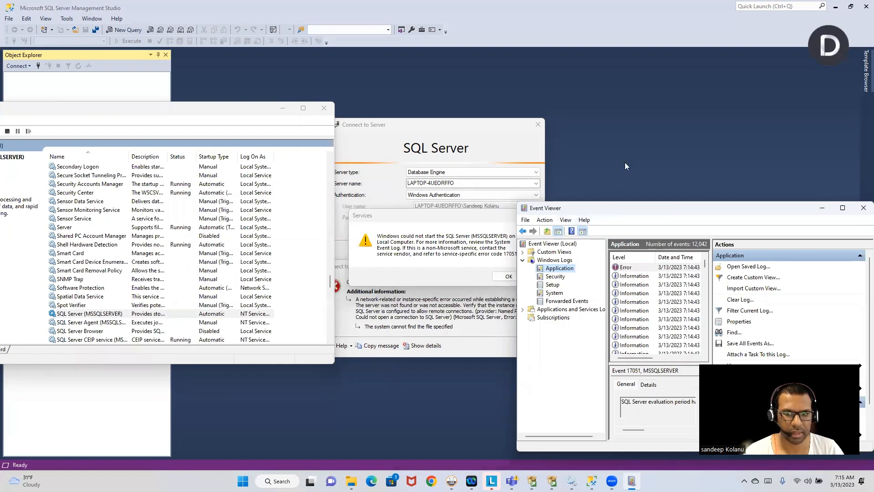
drag(603, 213, 627, 165)
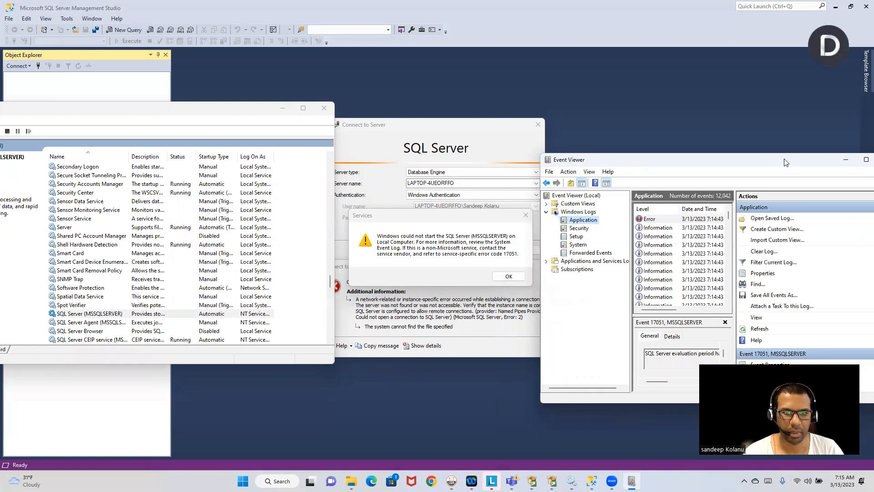
drag(785, 163, 520, 104)
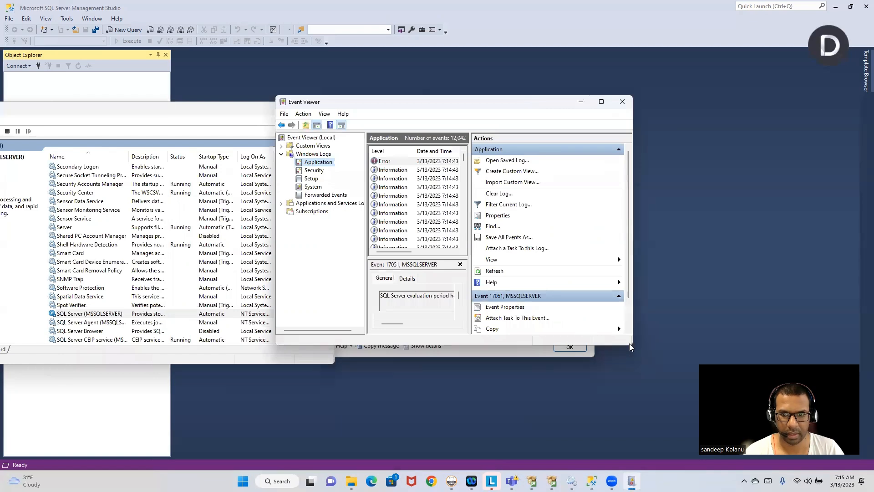
click(601, 103)
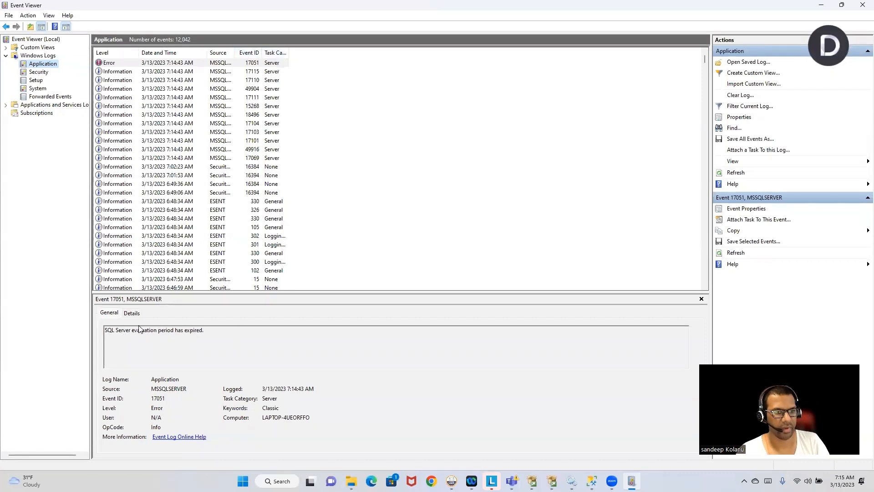
click(132, 313)
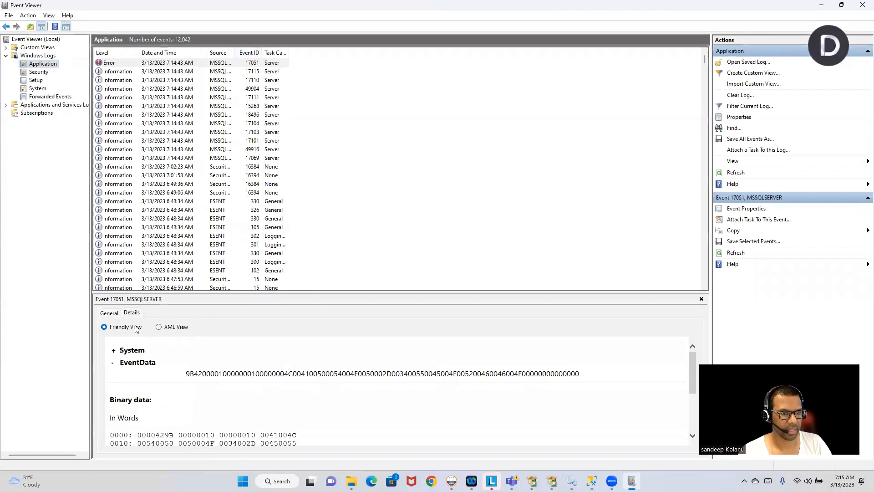
click(110, 313)
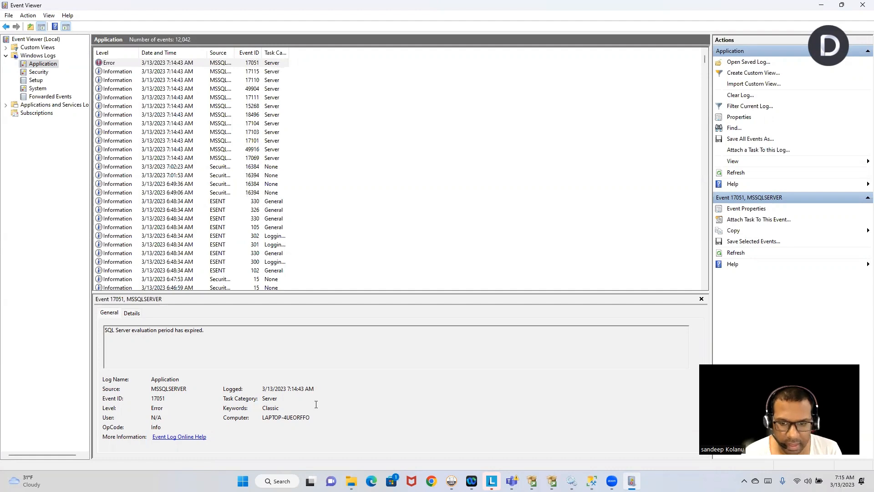
- Switch to the SQL Server 2019 installer and check the folder holding the downloaded setup media
mouse_move(552, 481)
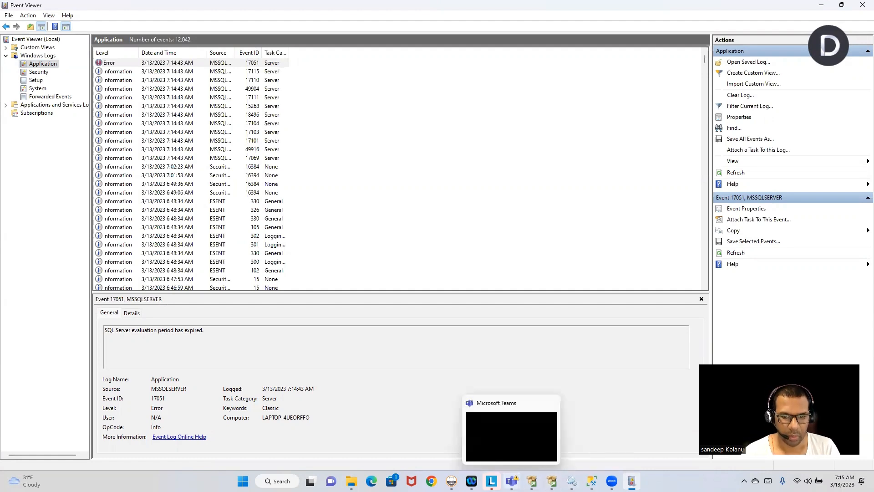
click(531, 435)
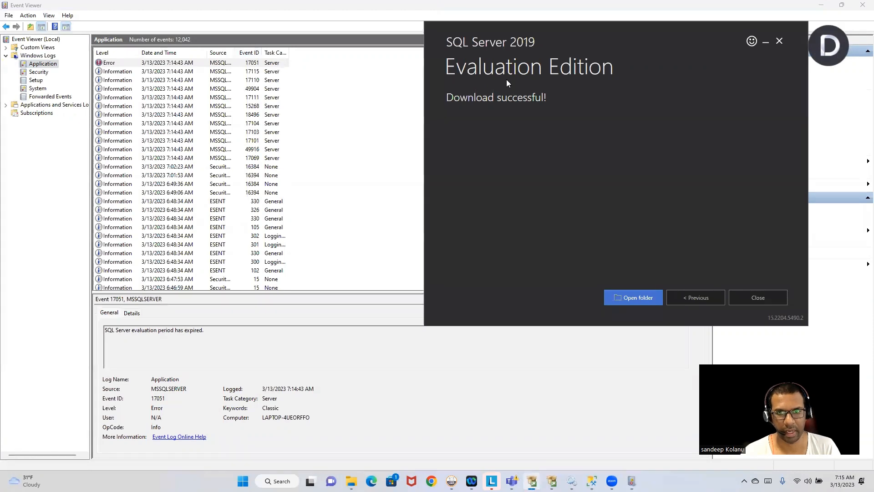
click(648, 300)
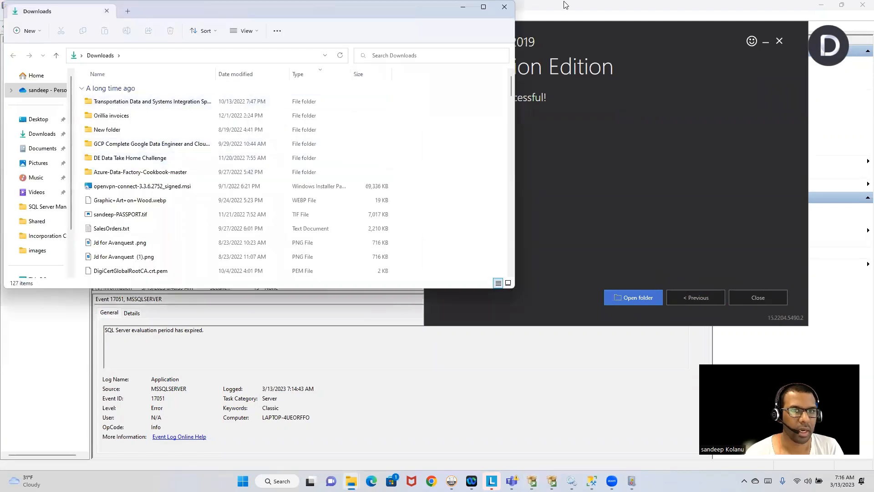
click(504, 7)
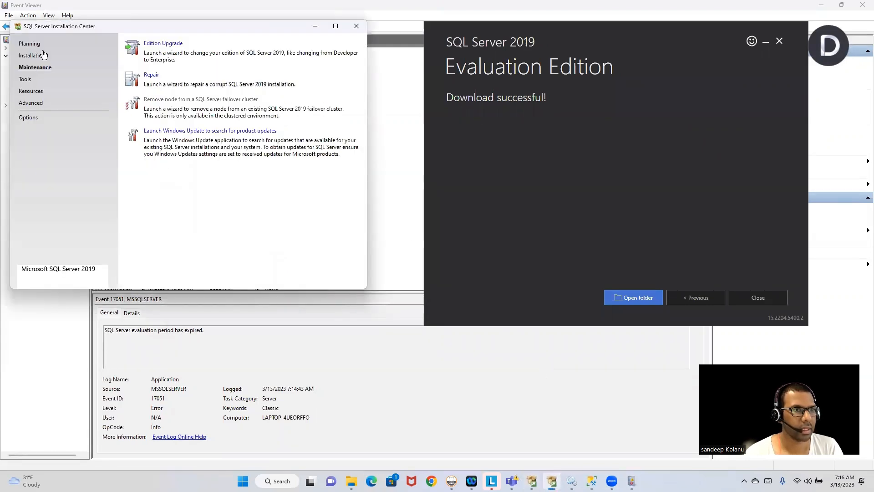
- Start an Edition Upgrade from the SQL Server Installation Center and specify Developer as the free edition
click(168, 46)
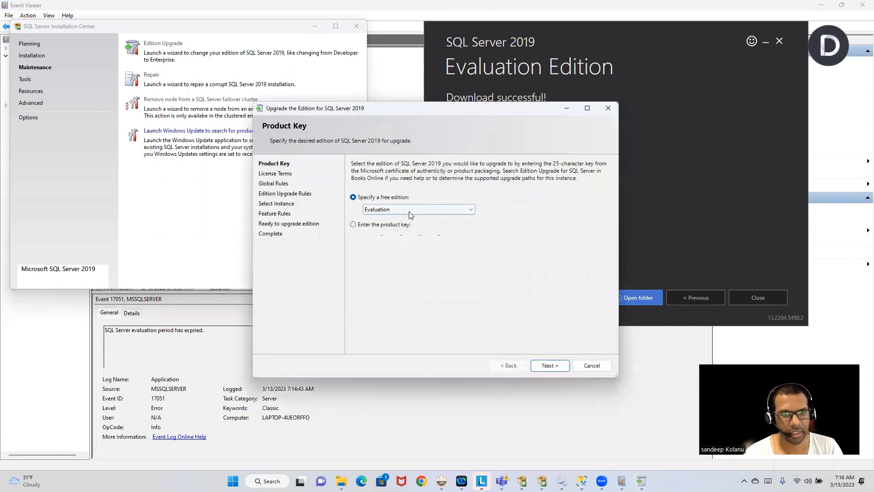
click(380, 211)
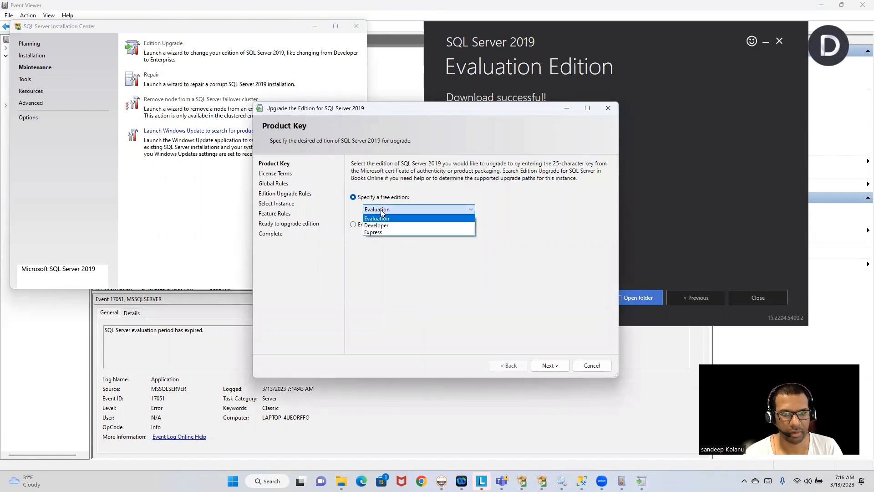
click(389, 226)
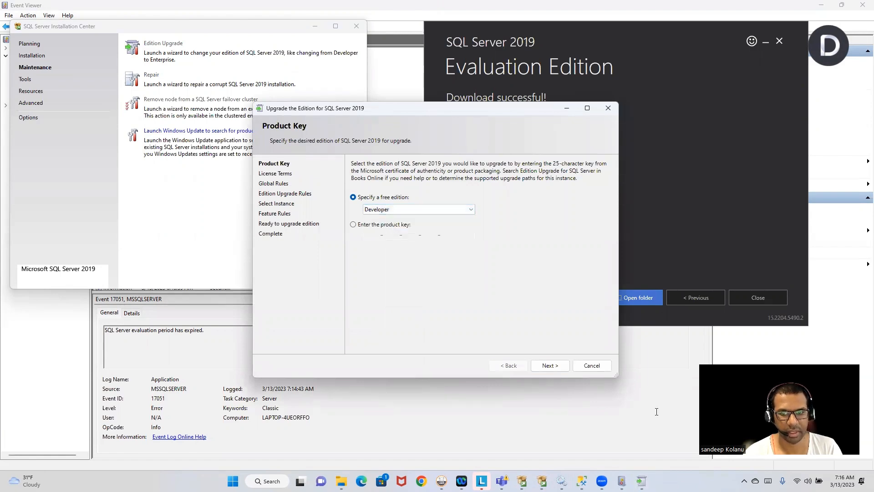
click(564, 367)
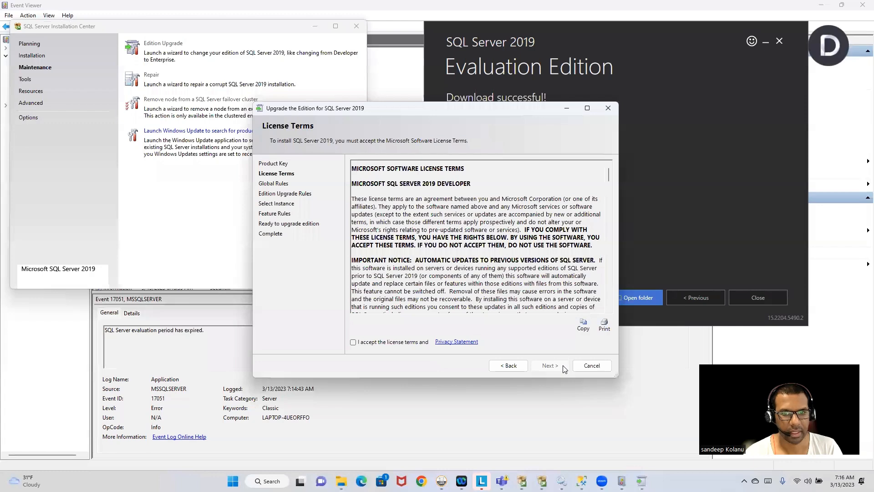
- Accept the license terms and complete the edition upgrade of the MSSQLSERVER instance
click(415, 343)
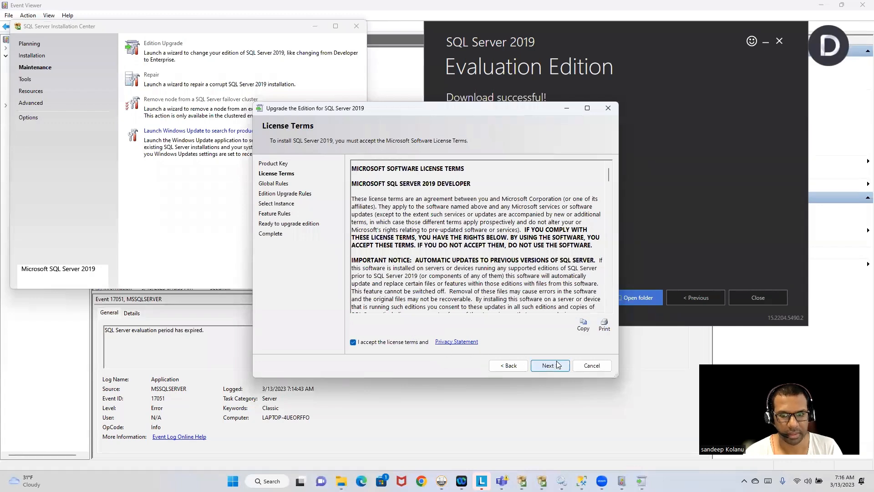
click(557, 365)
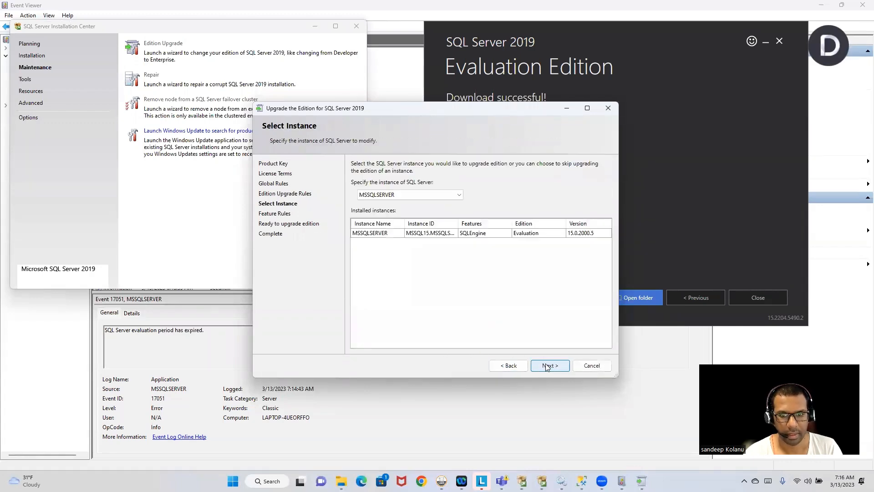
click(549, 366)
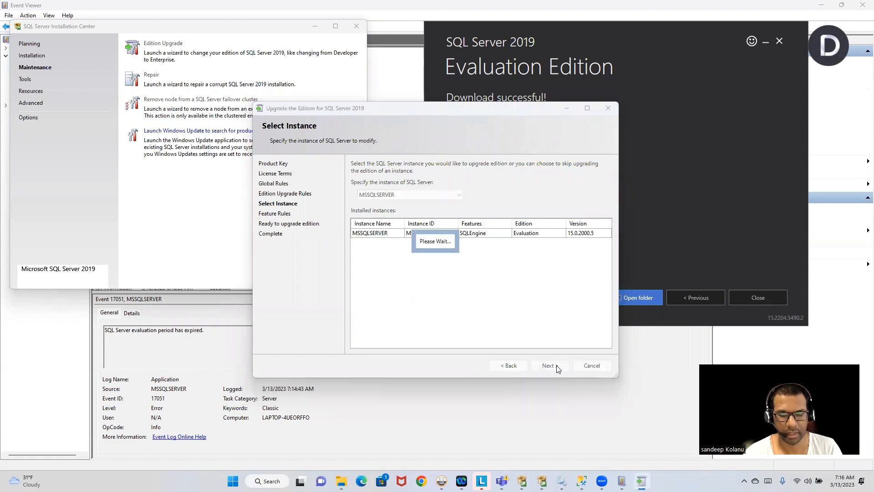
click(552, 366)
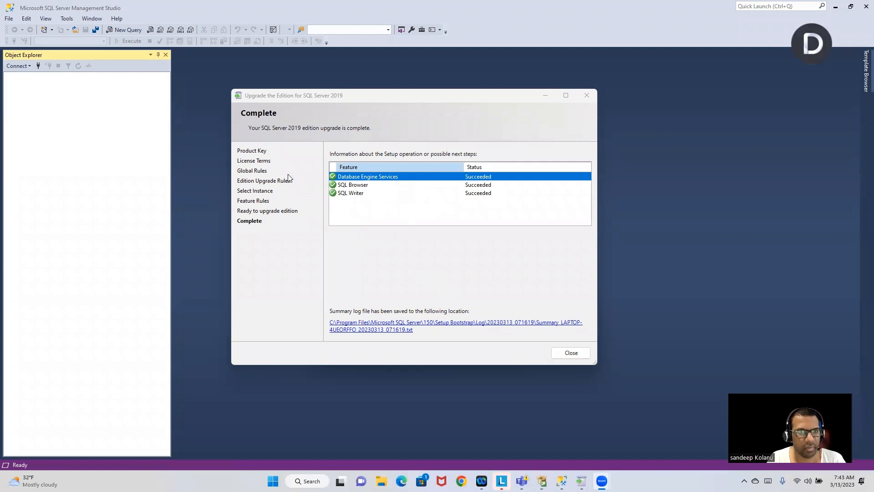
click(570, 353)
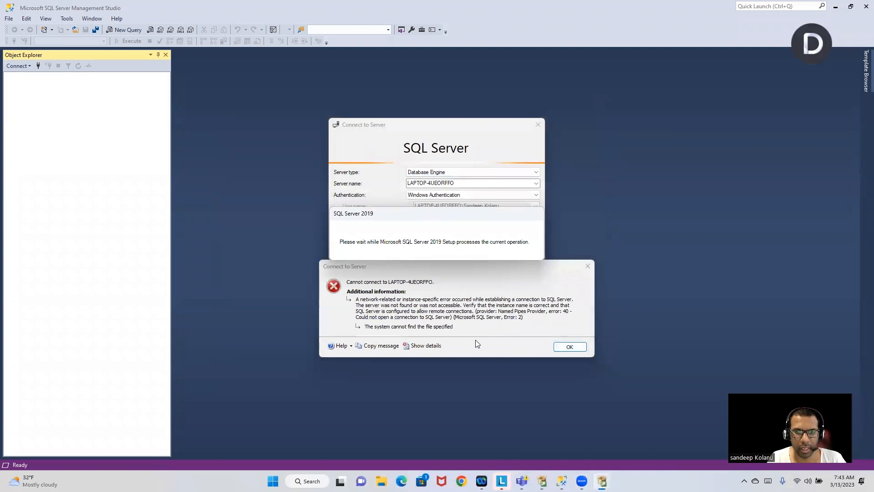
- Dismiss the connection error in SQL Server Management Studio and retry connecting to the server
click(565, 347)
click(413, 250)
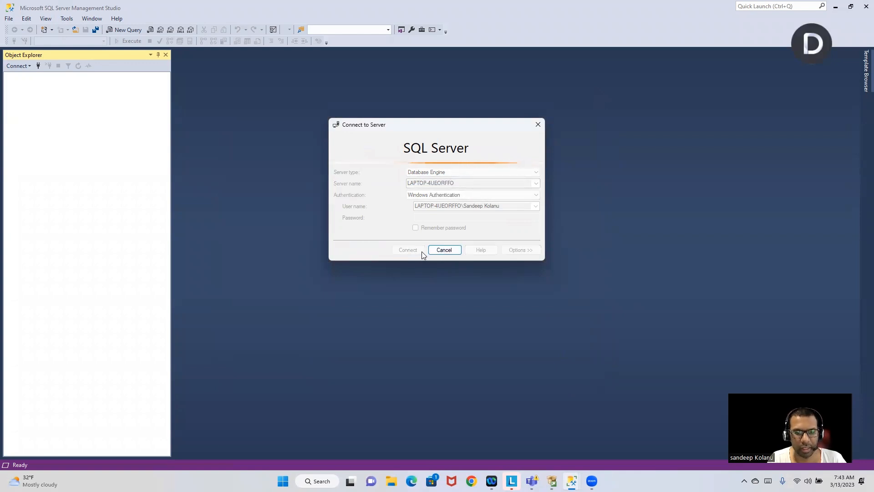
- In the Windows Services console, start the SQL Server (MSSQLSERVER) service and move the console clear of Object Explorer
key(super+s)
text(ser)
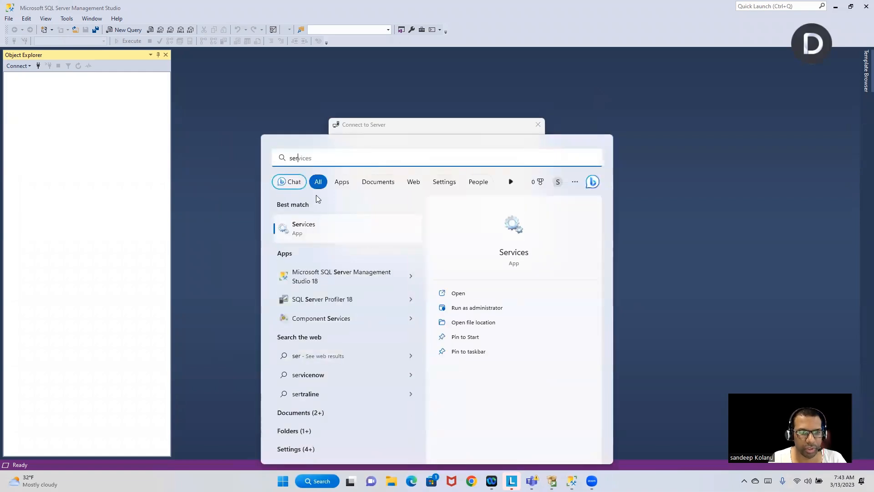
click(320, 226)
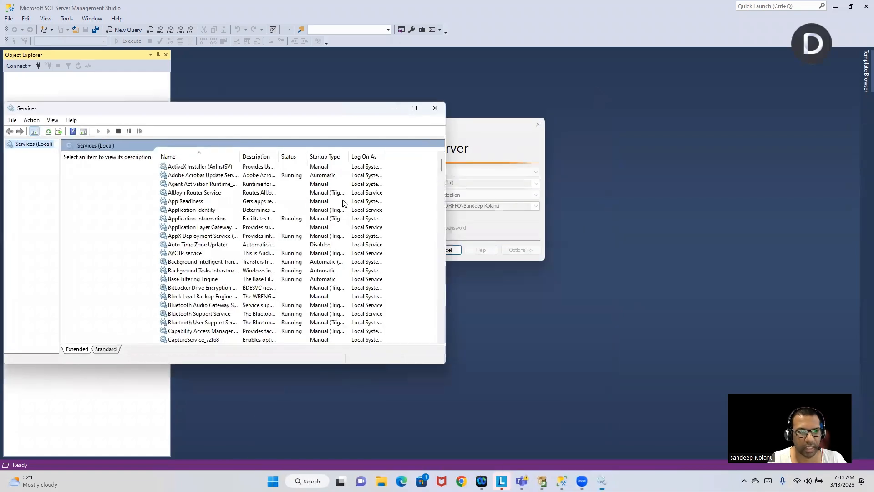
click(190, 299)
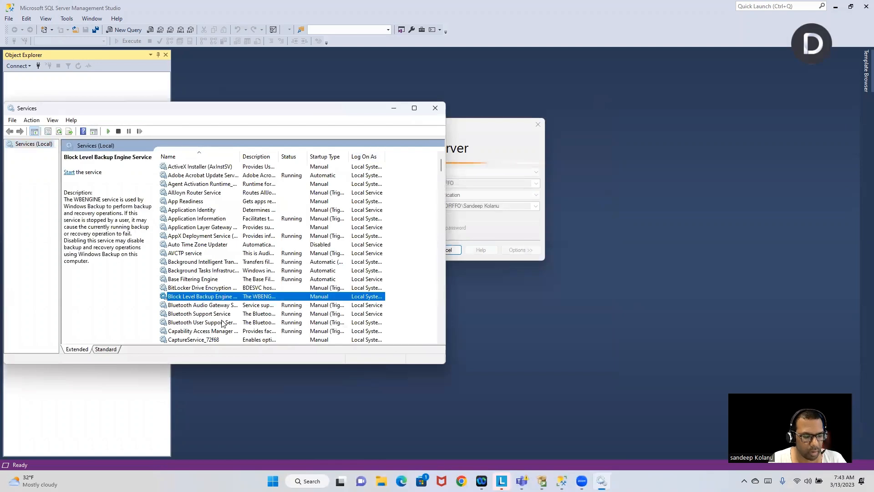
key(s)
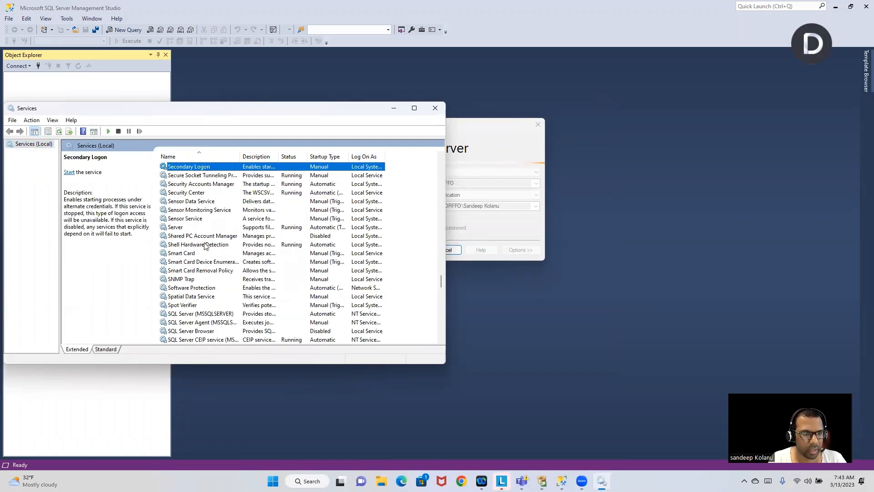
click(231, 313)
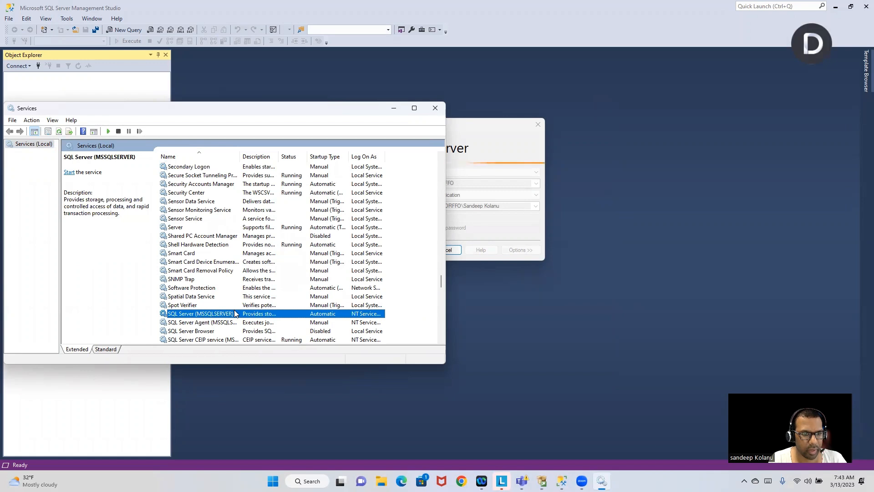
right_click(238, 313)
click(275, 320)
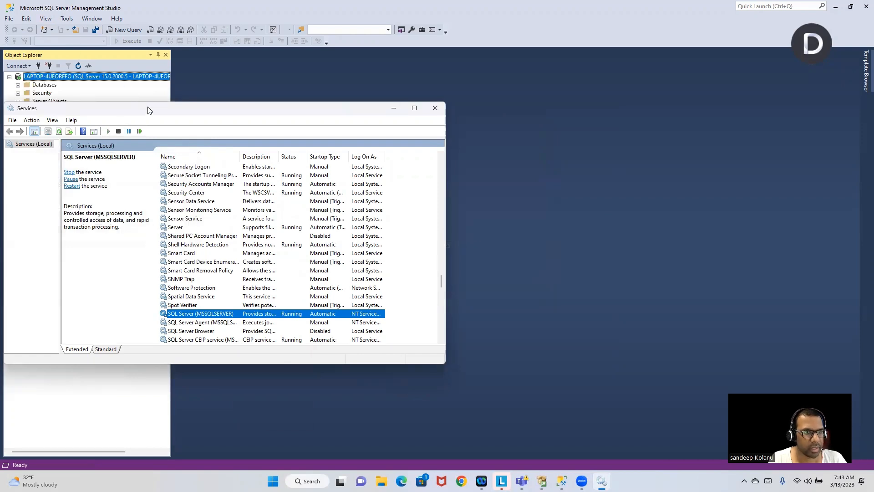
drag(160, 112, 441, 99)
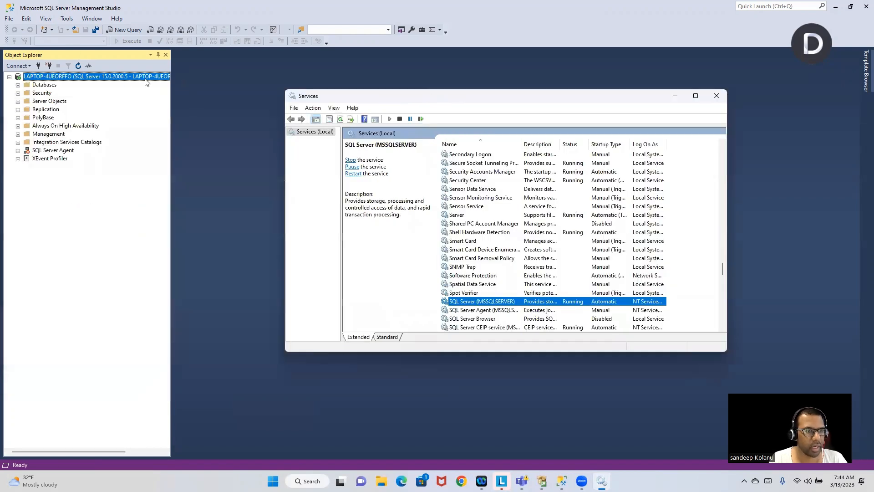
click(116, 30)
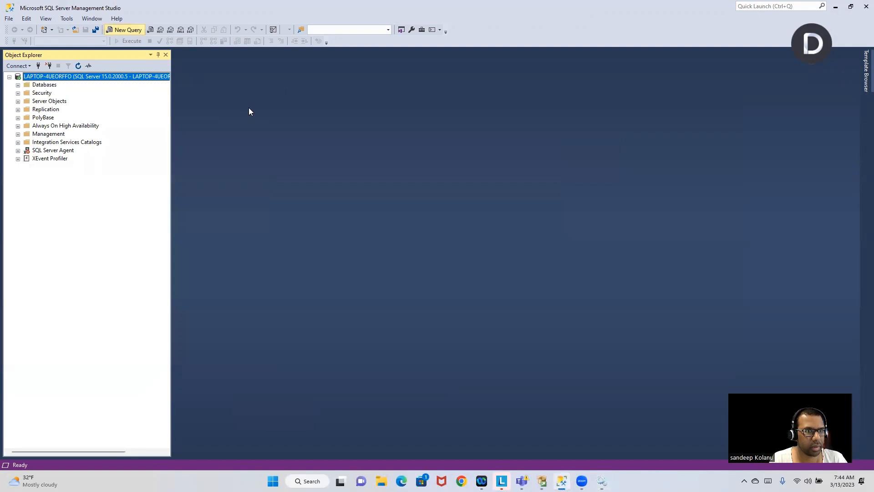
text(select @@)
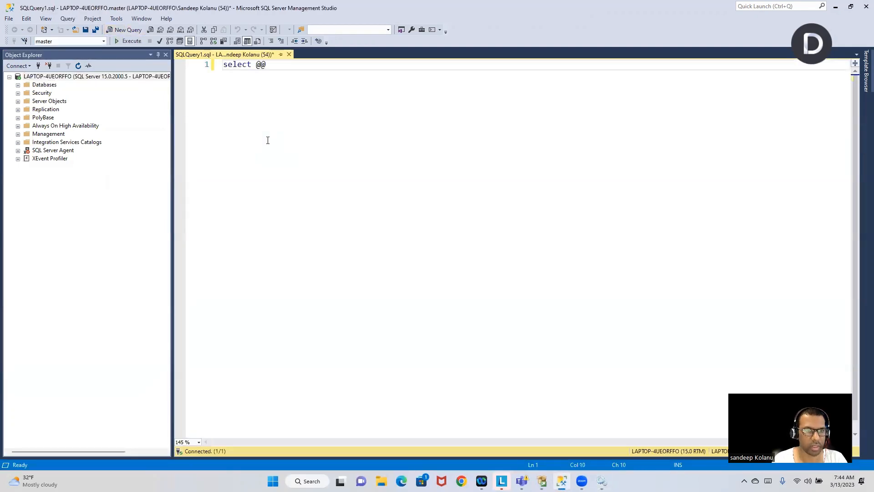
text(version)
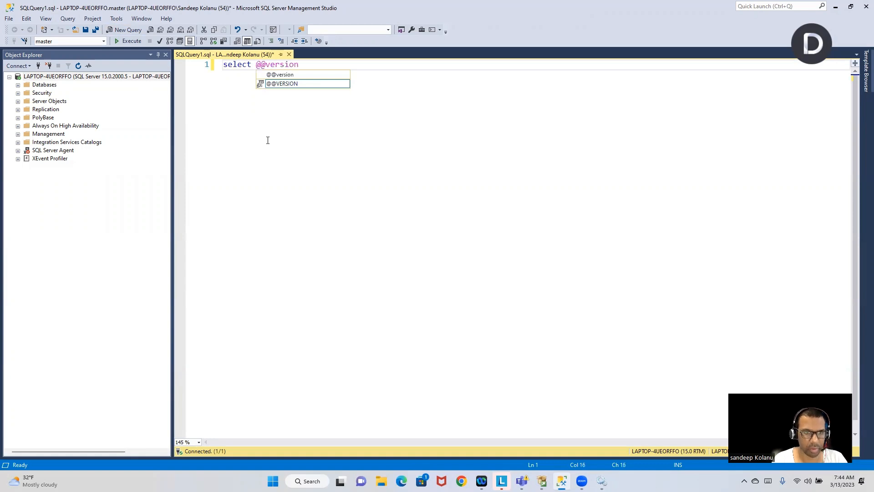
click(127, 41)
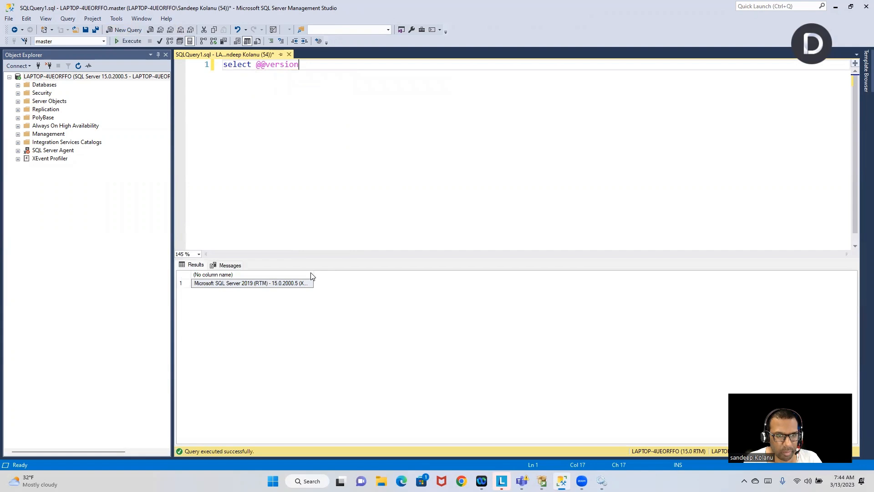
drag(313, 274, 641, 254)
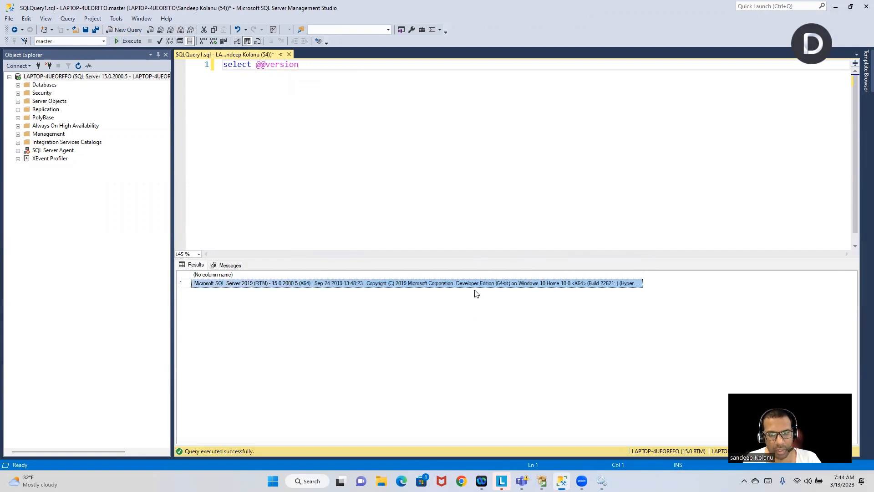